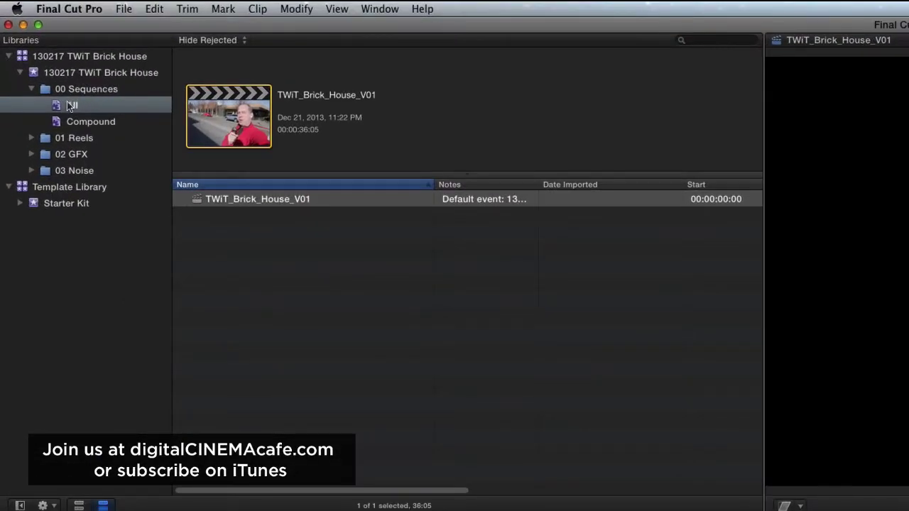
# Step: Duplicate the TWiT_Brick_House_V01 project with Cmd+C and Cmd+V
pyautogui.click(234, 218)
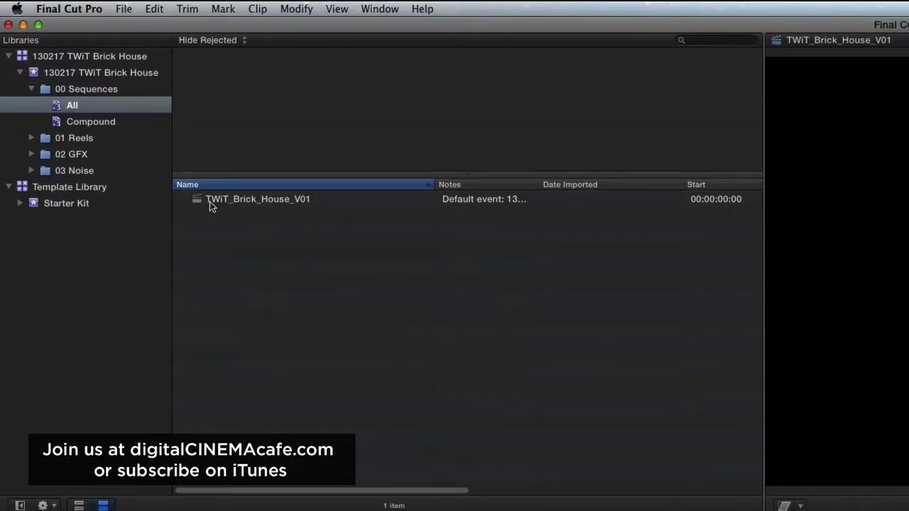
pyautogui.click(264, 203)
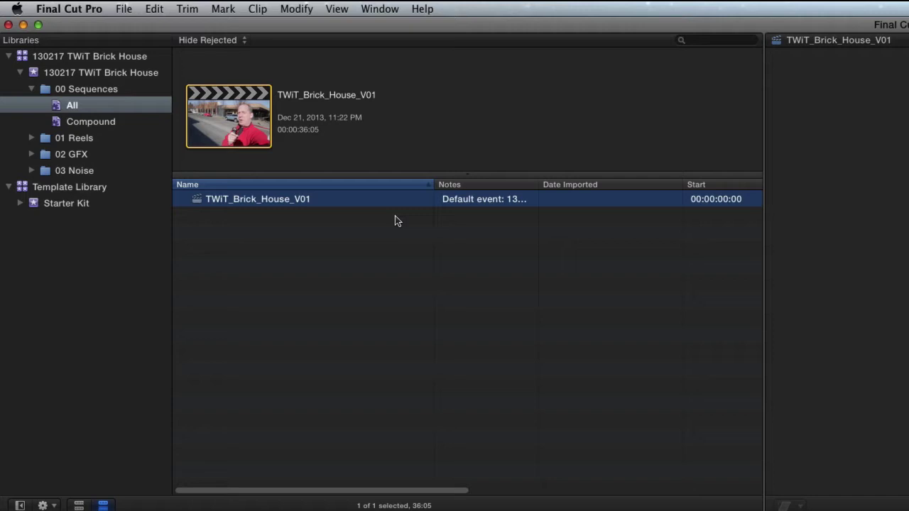
pyautogui.press('super+c')
pyautogui.press('super+v')
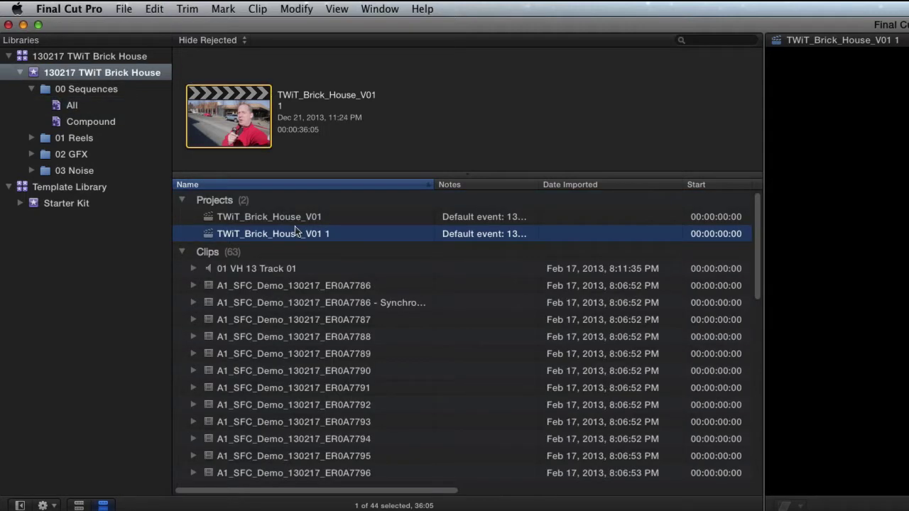
# Step: In the All collection, rename the copy to TWiT_Brick_House_V02
pyautogui.click(83, 106)
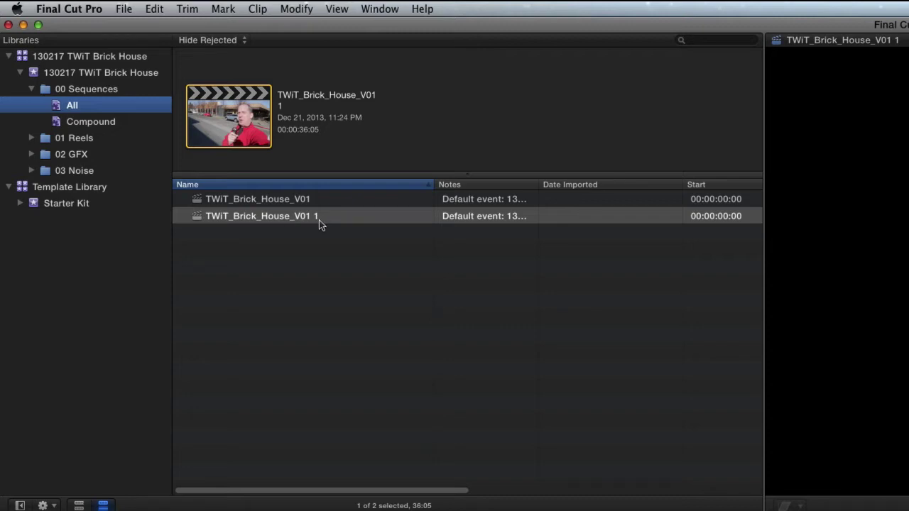
pyautogui.click(319, 222)
pyautogui.click(319, 224)
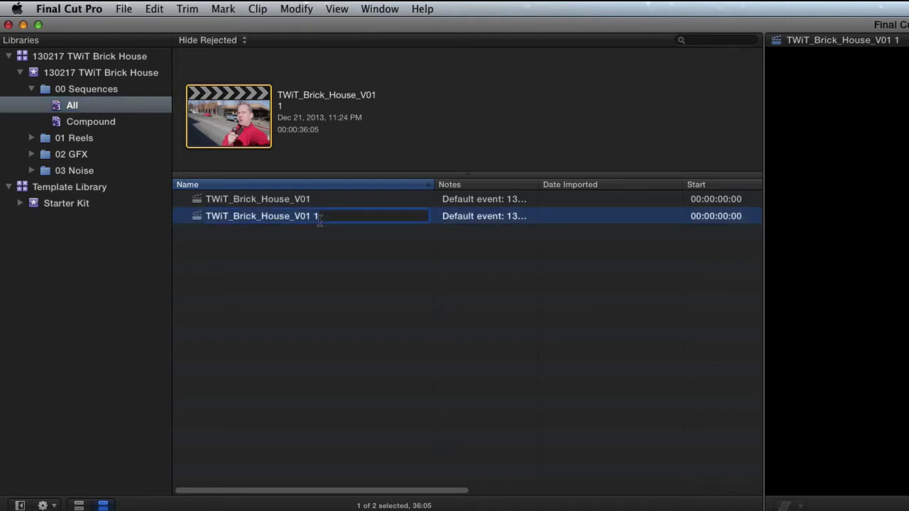
pyautogui.press('Right')
pyautogui.press('BackSpace')
pyautogui.press('BackSpace')
pyautogui.press('BackSpace')
pyautogui.write('2')
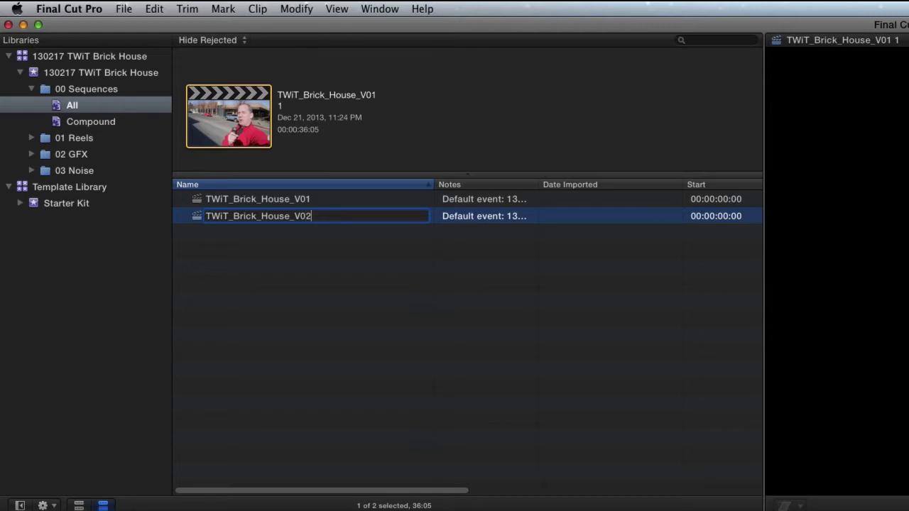
pyautogui.press('Return')
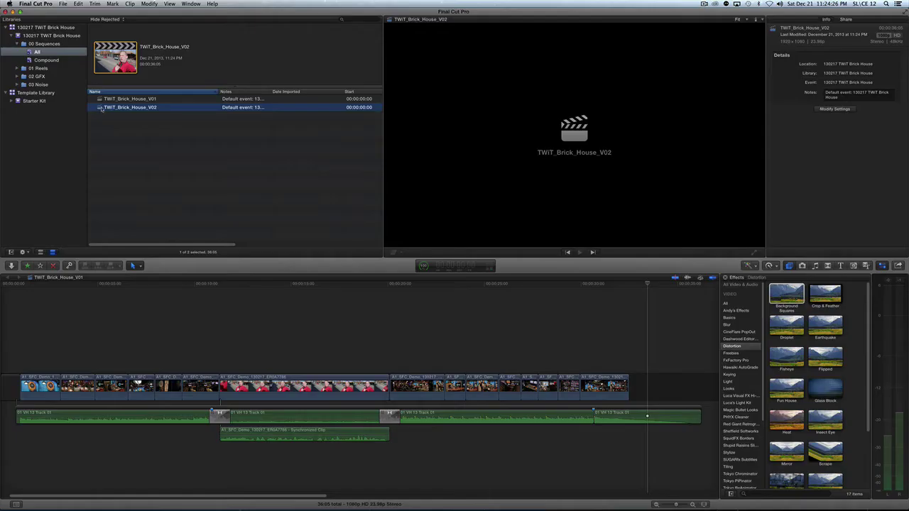
# Step: Open V02 in the timeline and marquee-select its last eight clips, 12:09 in total
pyautogui.click(497, 418)
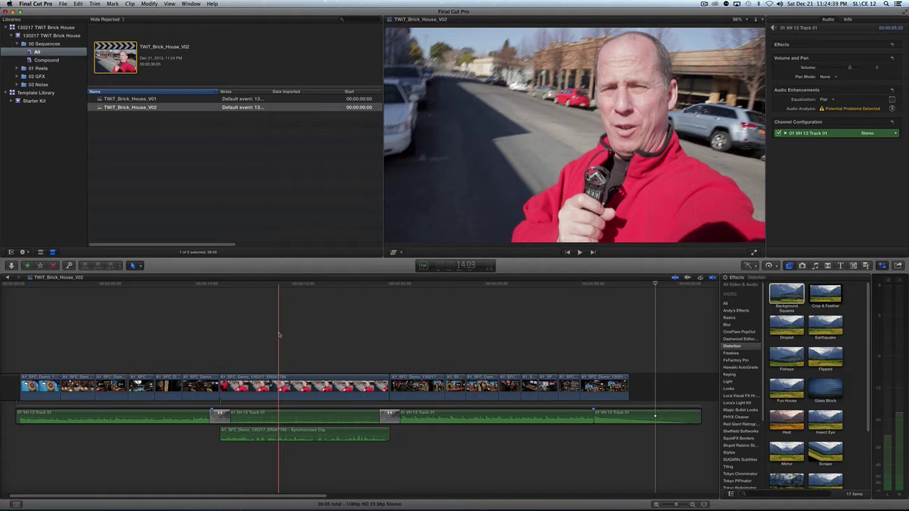
pyautogui.click(147, 99)
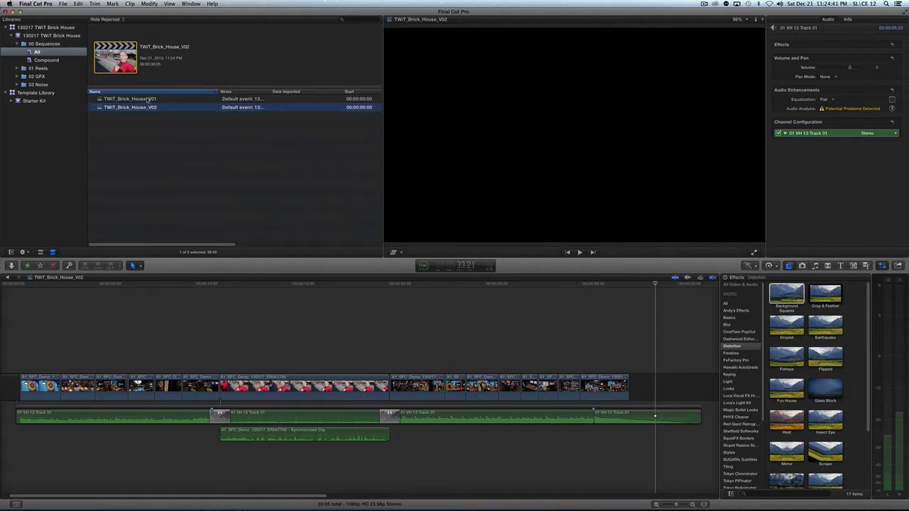
pyautogui.click(147, 107)
pyautogui.click(563, 314)
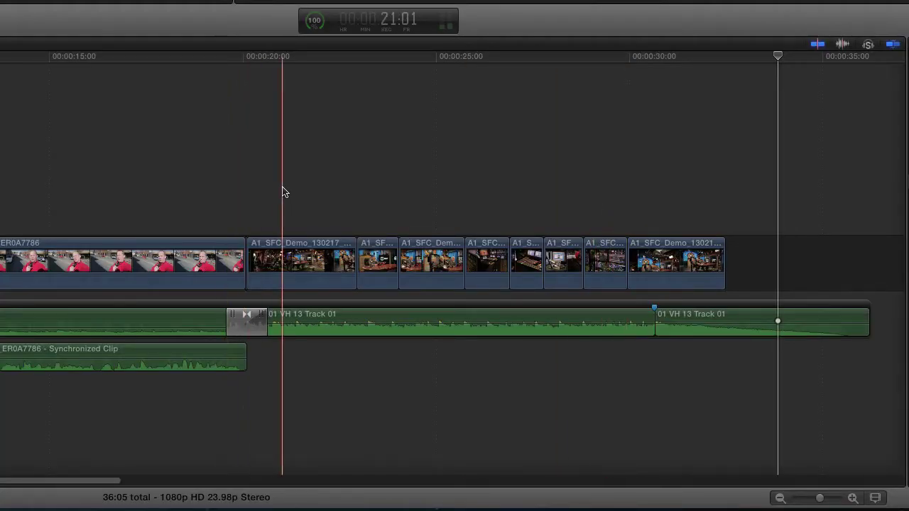
pyautogui.moveTo(288, 192); pyautogui.dragTo(744, 250)
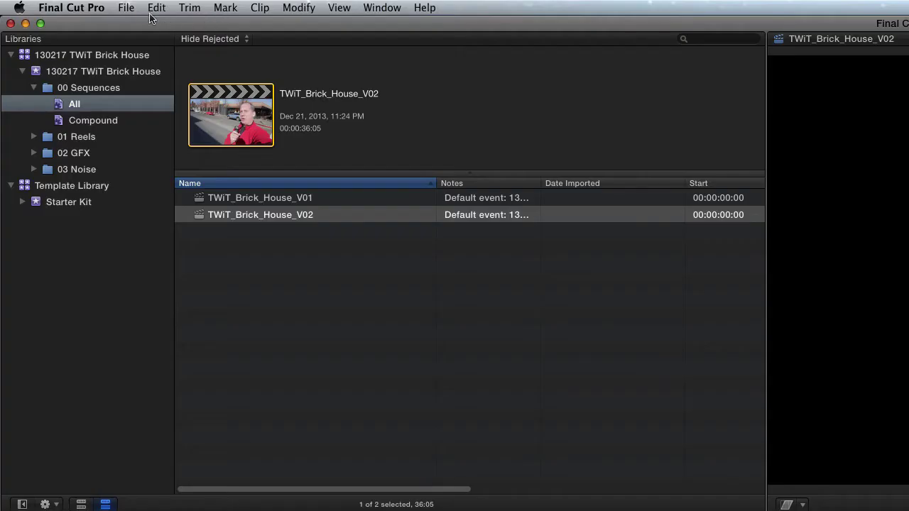
# Step: Combine the eight selected clips into a new compound clip named Close
pyautogui.click(126, 7)
pyautogui.moveTo(129, 29)
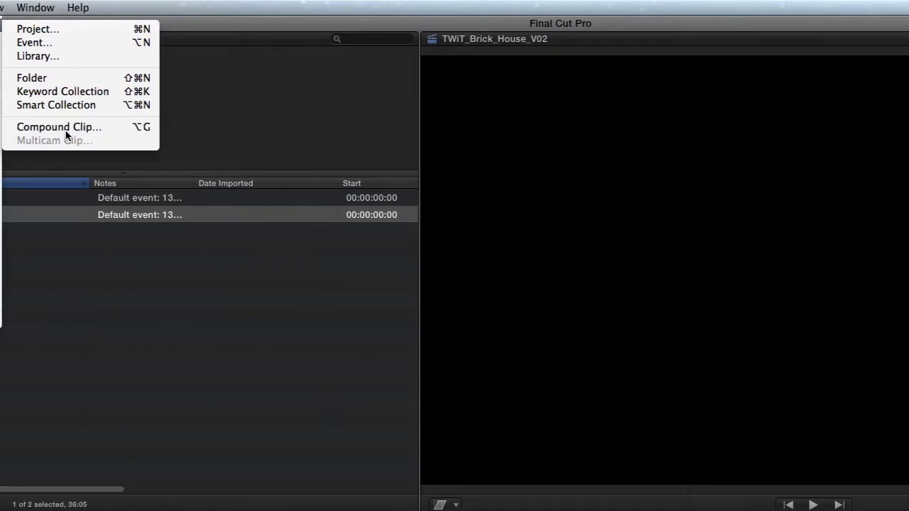
pyautogui.click(66, 128)
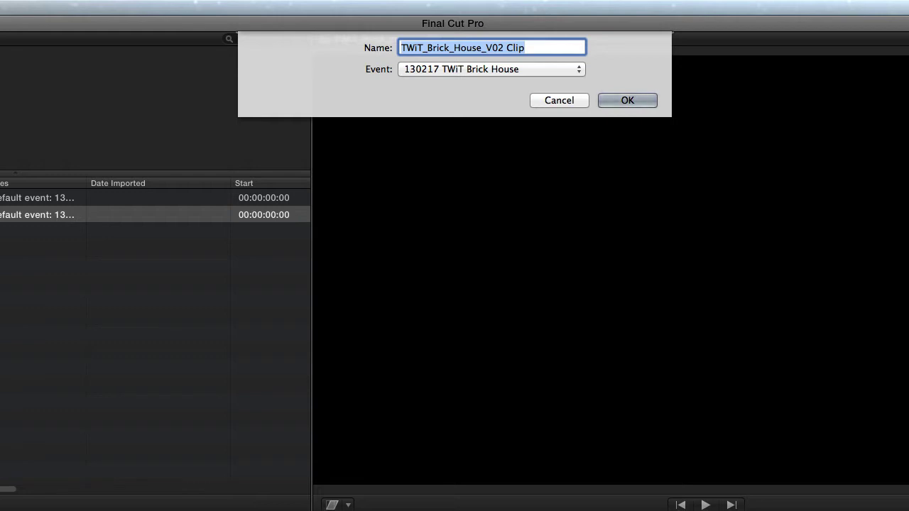
pyautogui.write('C')
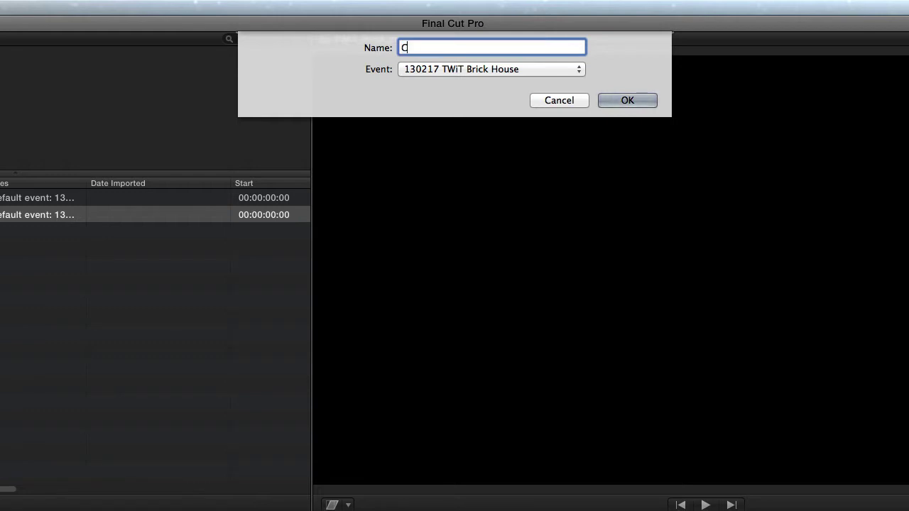
pyautogui.write('lose')
pyautogui.press('Return')
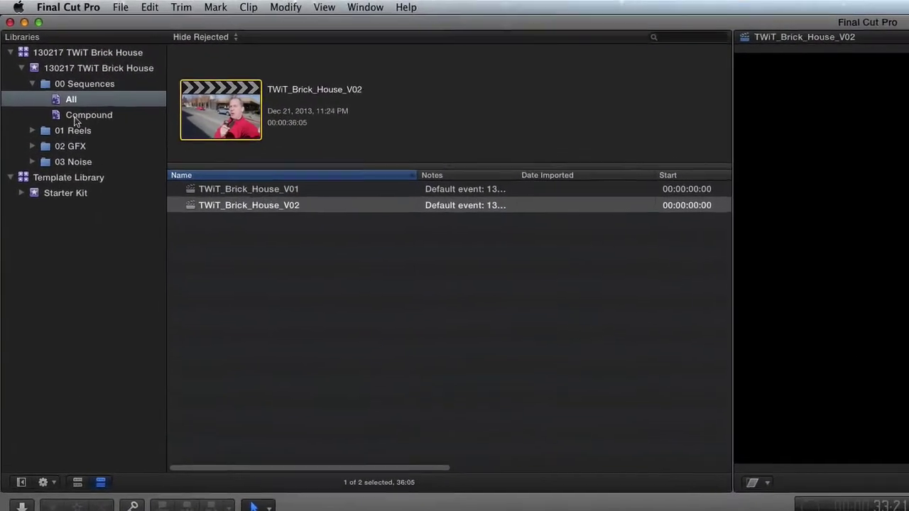
# Step: Open Close from the Compound collection, then reselect TWiT_Brick_House_V02 under All
pyautogui.click(75, 117)
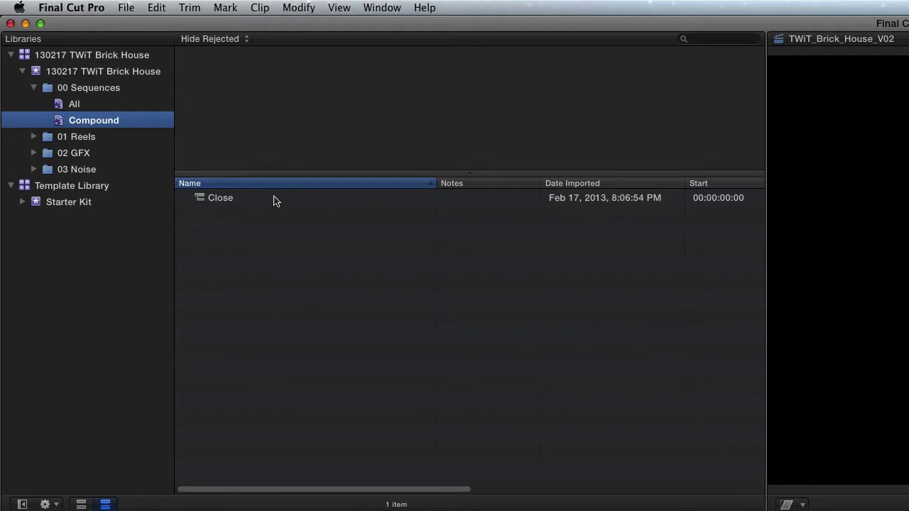
pyautogui.doubleClick(213, 197)
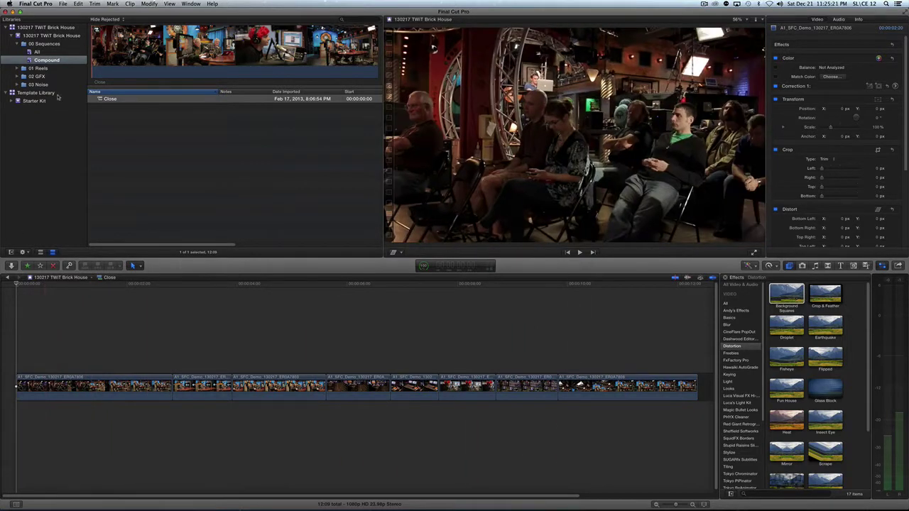
pyautogui.click(37, 52)
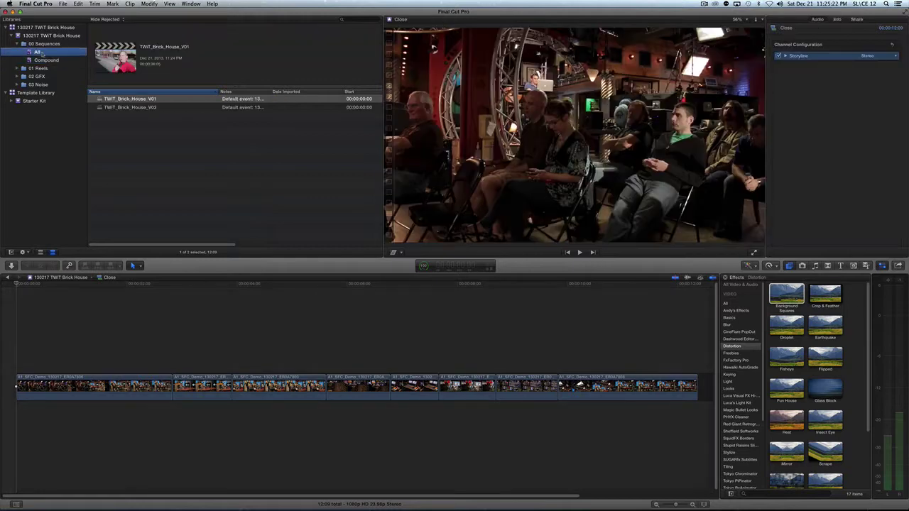
pyautogui.click(144, 108)
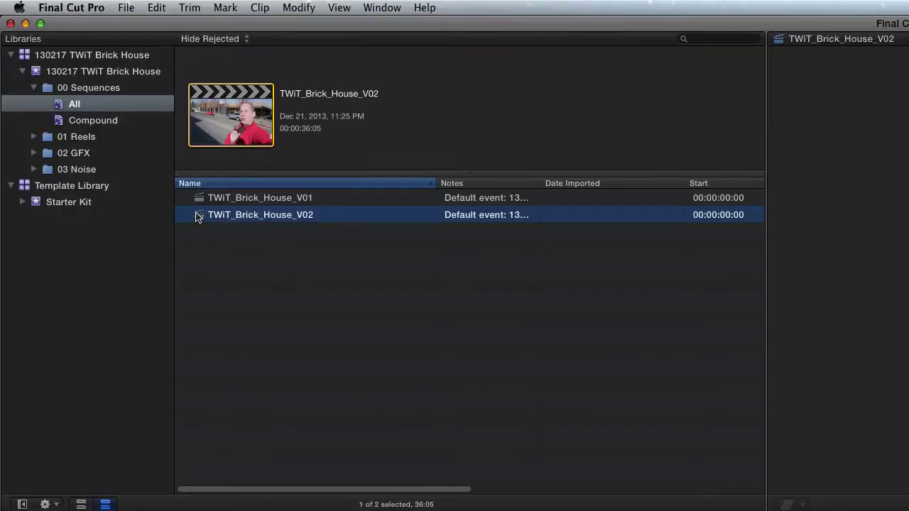
# Step: Duplicate TWiT_Brick_House_V02 as a snapshot
pyautogui.press('Return')
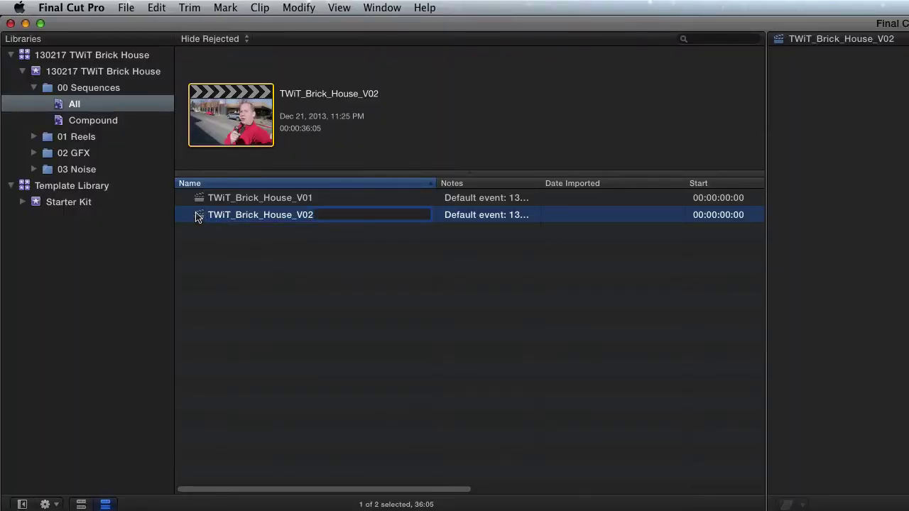
pyautogui.press('Return')
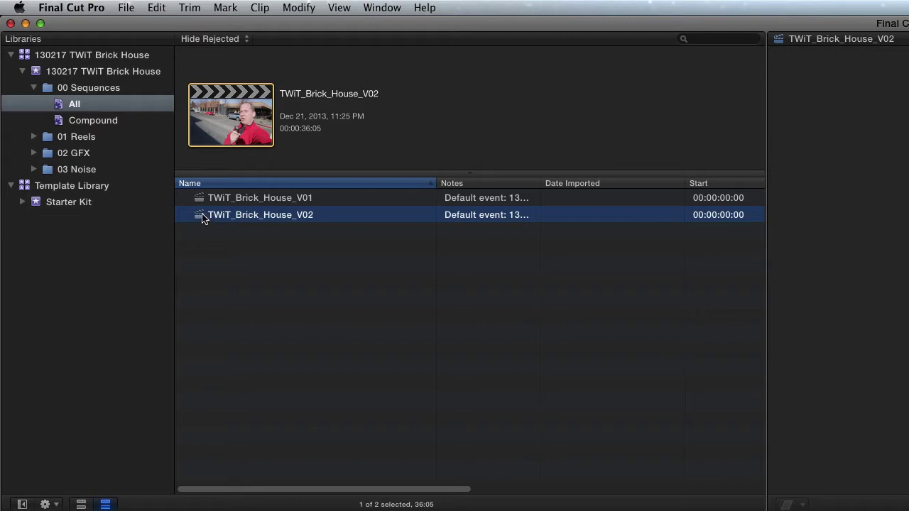
pyautogui.rightClick(204, 215)
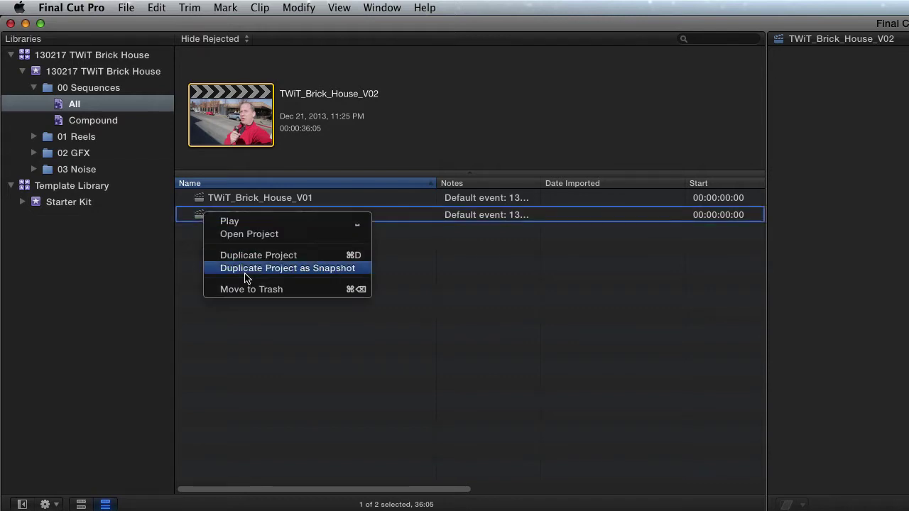
pyautogui.click(246, 269)
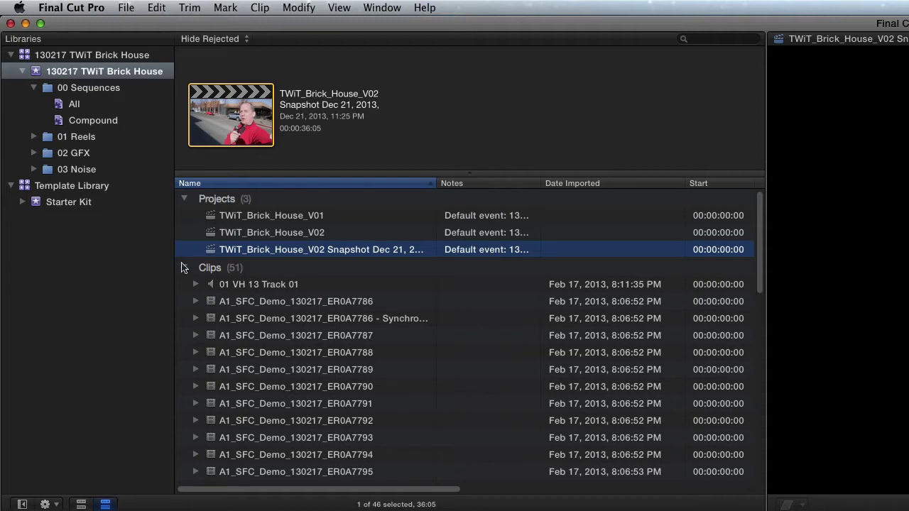
# Step: List only the three projects, widen the Name column, and select TWiT_Brick_House_V02
pyautogui.click(184, 268)
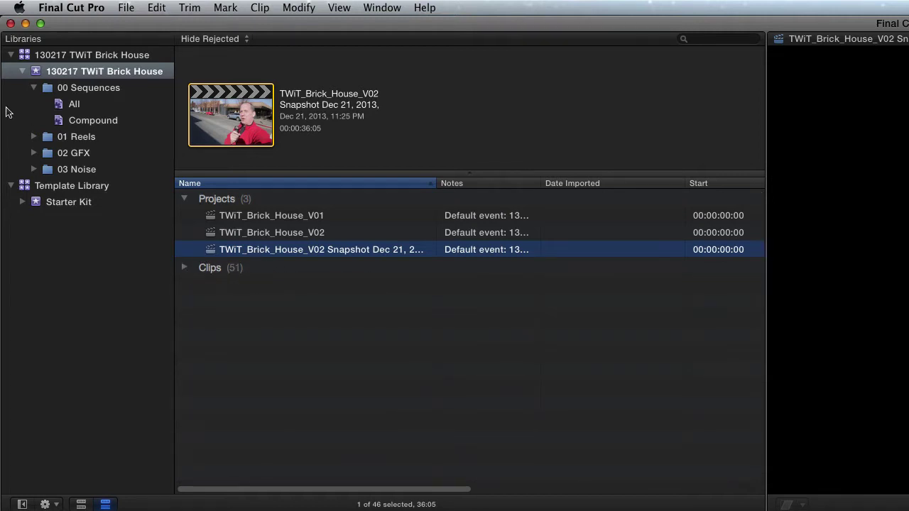
pyautogui.click(74, 105)
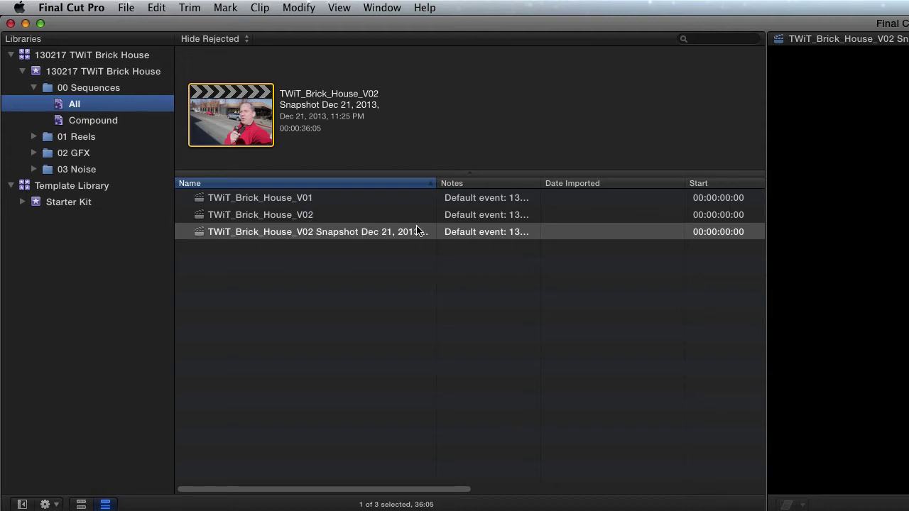
pyautogui.moveTo(436, 183); pyautogui.dragTo(512, 183)
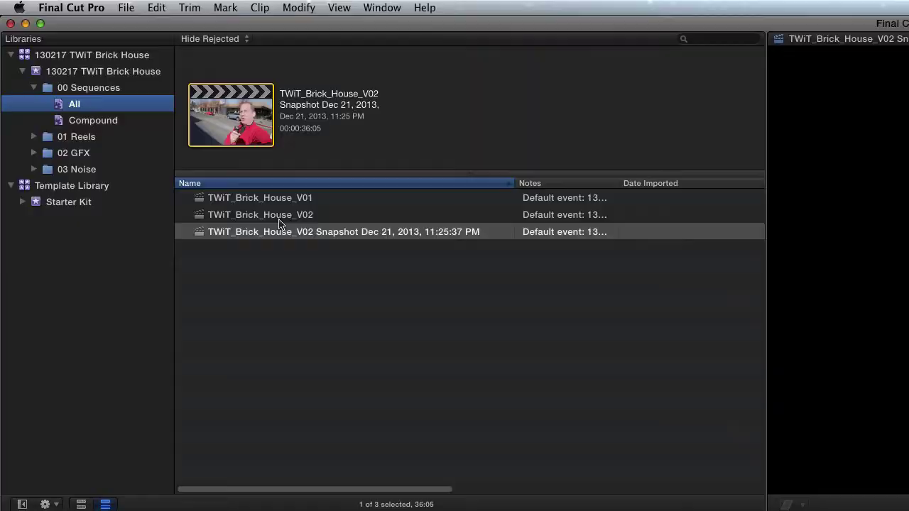
pyautogui.click(279, 216)
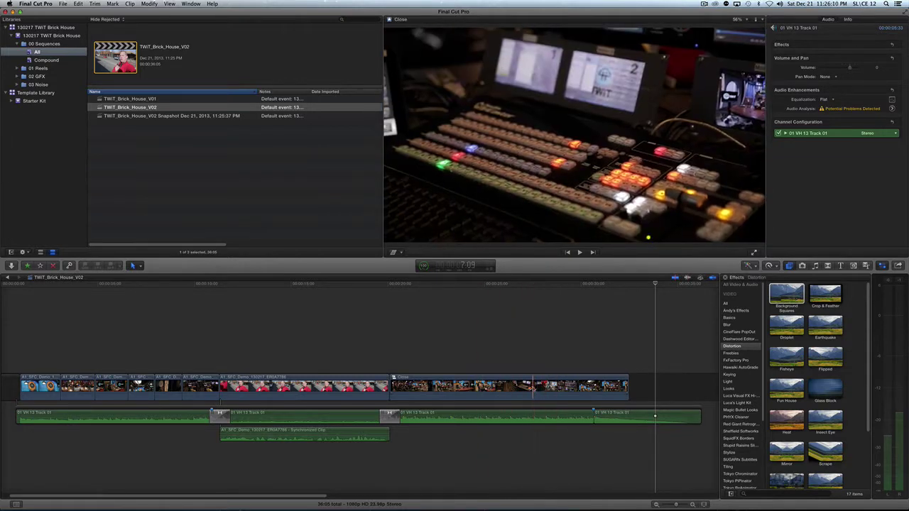
# Step: Inside V02's Close compound clip, fit the view and move one clip to a new position
pyautogui.doubleClick(533, 388)
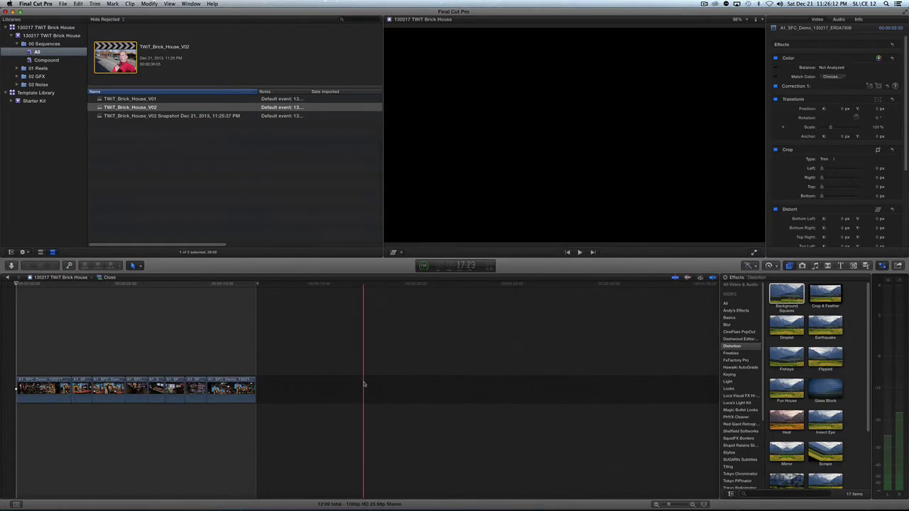
pyautogui.hotkey('shift', 'z')
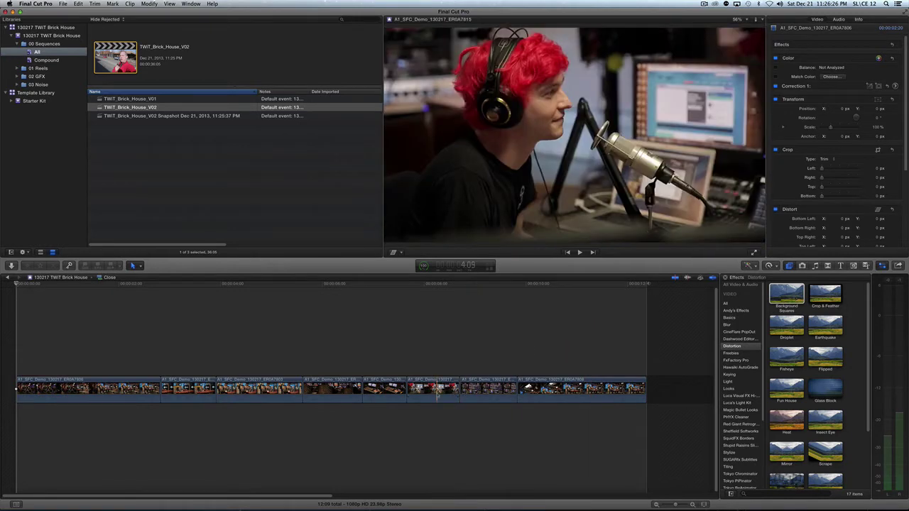
pyautogui.moveTo(437, 389); pyautogui.dragTo(625, 362)
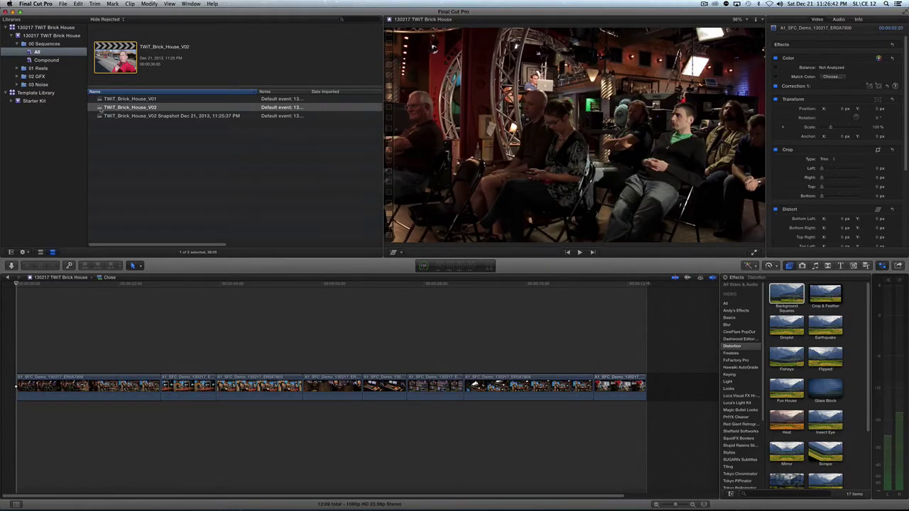
# Step: Reopen the TWiT_Brick_House_V02 project in the timeline
pyautogui.doubleClick(100, 107)
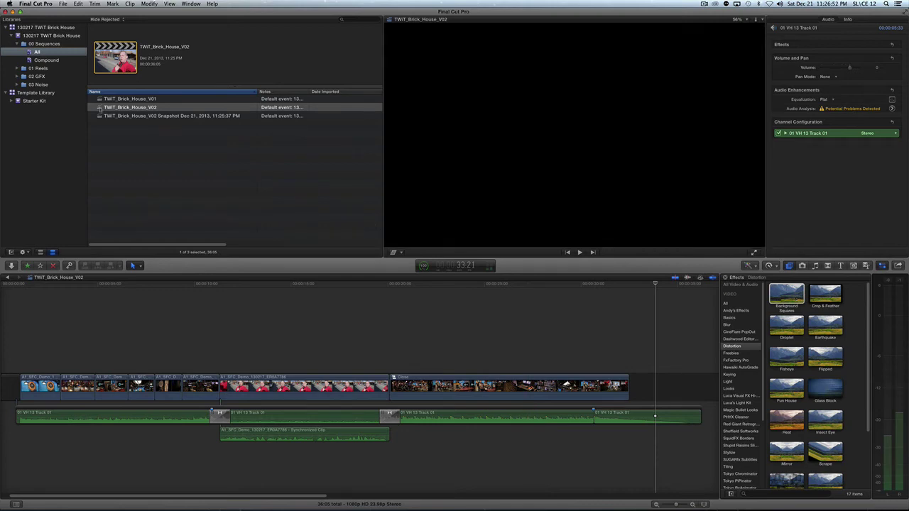
pyautogui.doubleClick(100, 108)
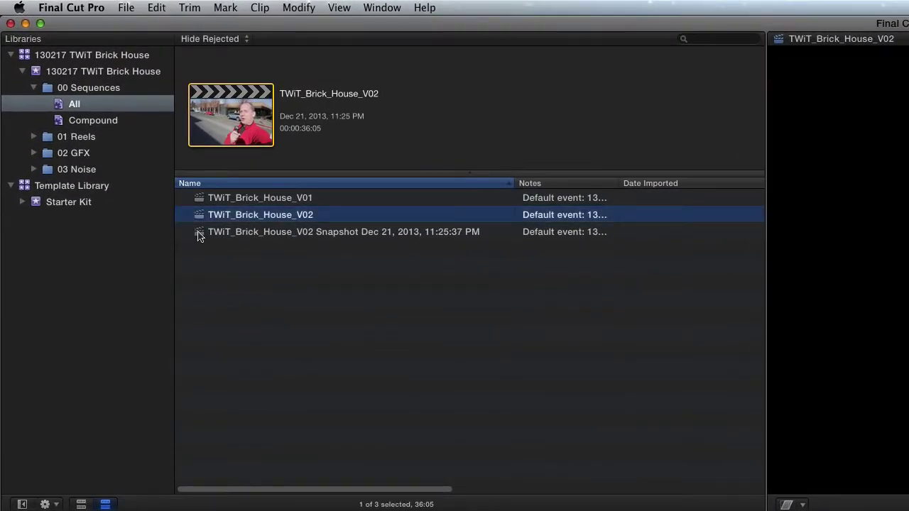
pyautogui.doubleClick(200, 235)
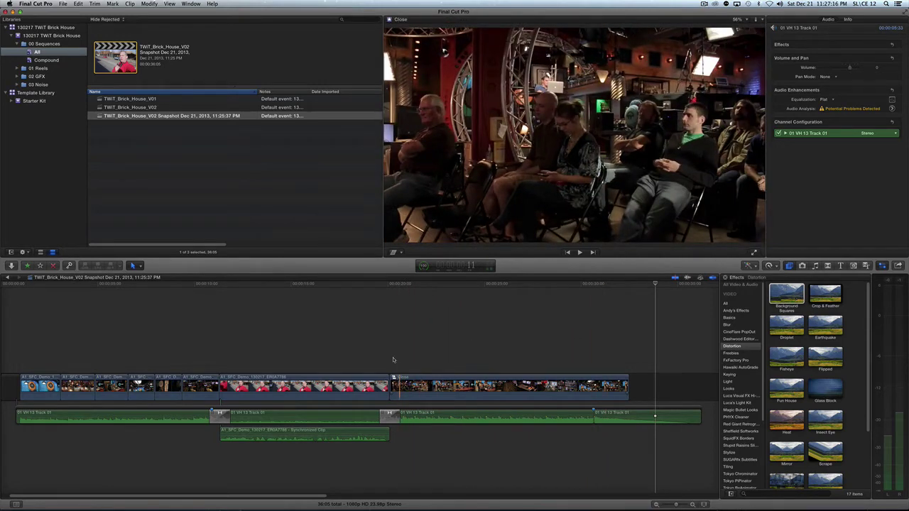
pyautogui.doubleClick(122, 108)
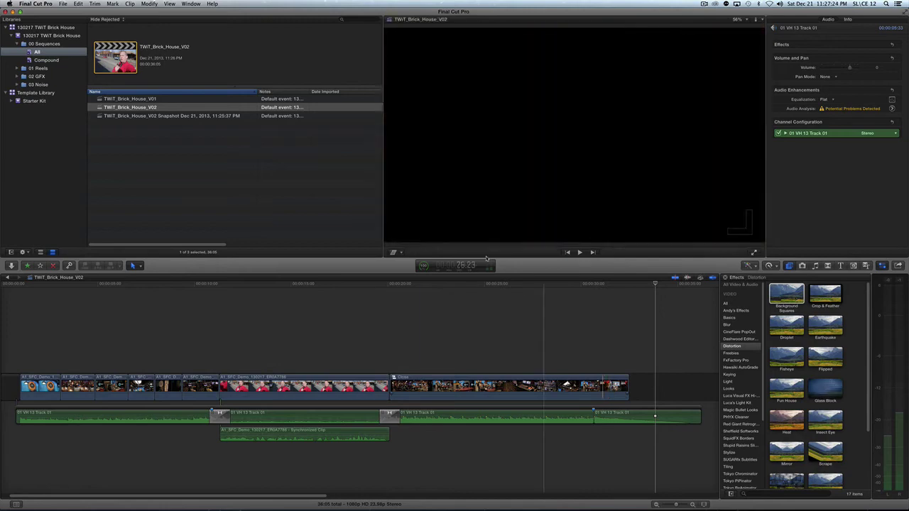
pyautogui.click(189, 118)
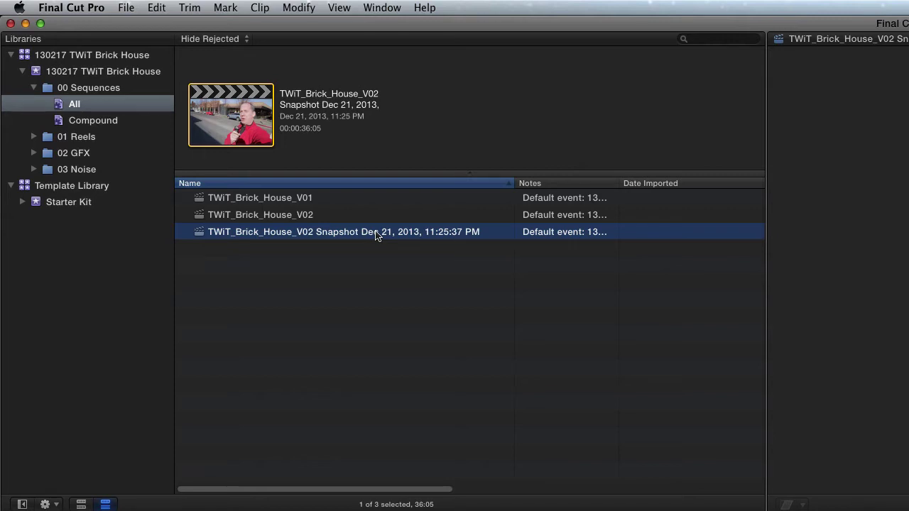
# Step: Duplicate the TWiT_Brick_House_V02 project with Command-D
pyautogui.click(202, 219)
pyautogui.click(200, 220)
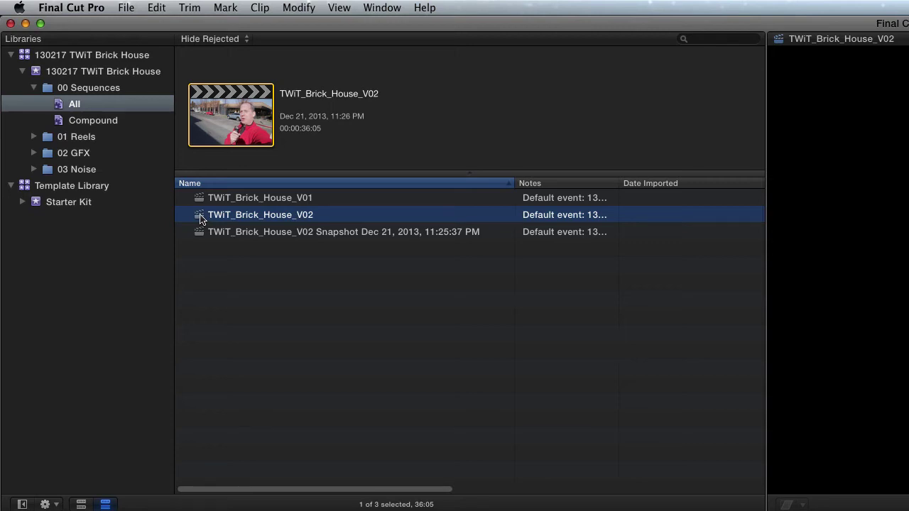
pyautogui.press('Return')
pyautogui.press('super+d')
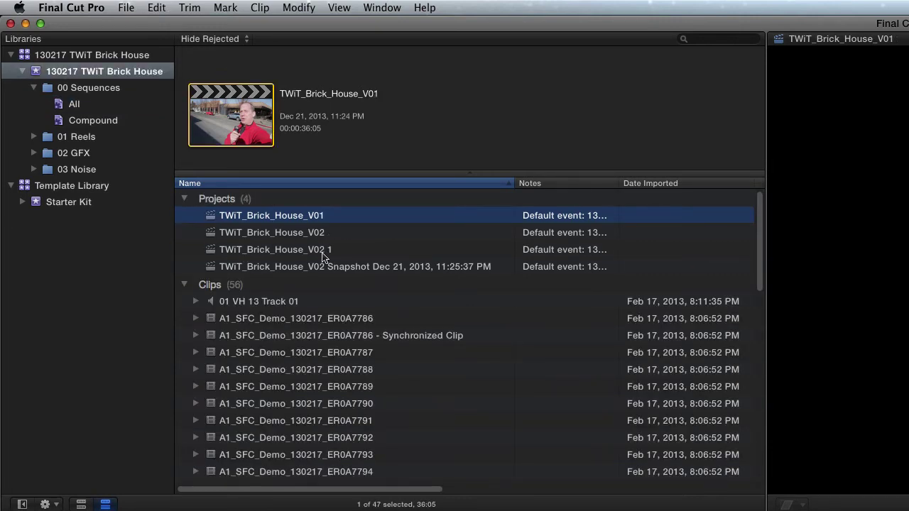
# Step: Rename the duplicate to TWiT_Brick_House_V03
pyautogui.click(323, 254)
pyautogui.press('Return')
pyautogui.press('Right')
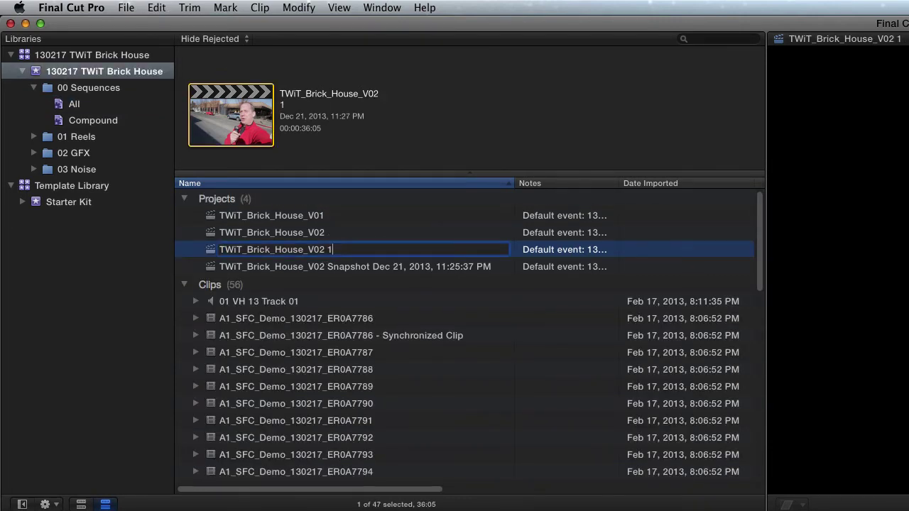
pyautogui.press('BackSpace')
pyautogui.press('BackSpace')
pyautogui.press('BackSpace')
pyautogui.write('3')
pyautogui.press('Return')
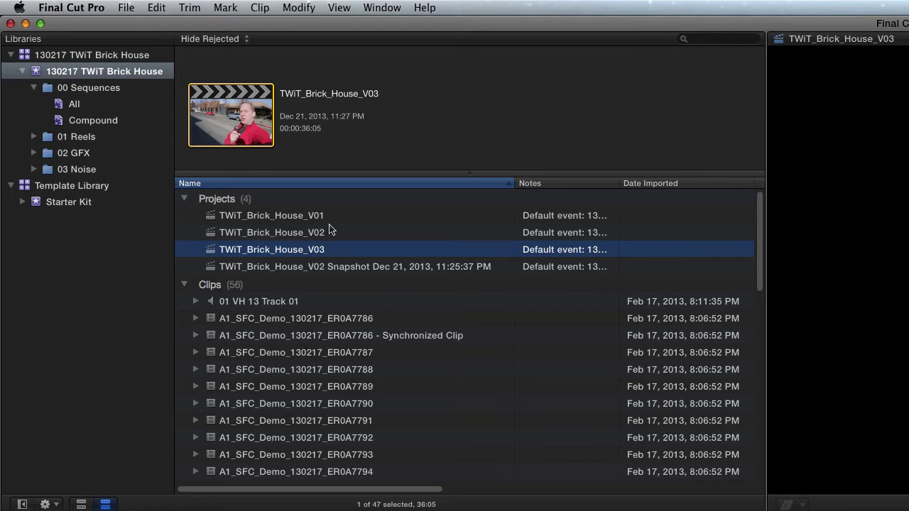
# Step: In V03, open the Close compound clip, move one clip to its end, and return to V03
pyautogui.doubleClick(211, 256)
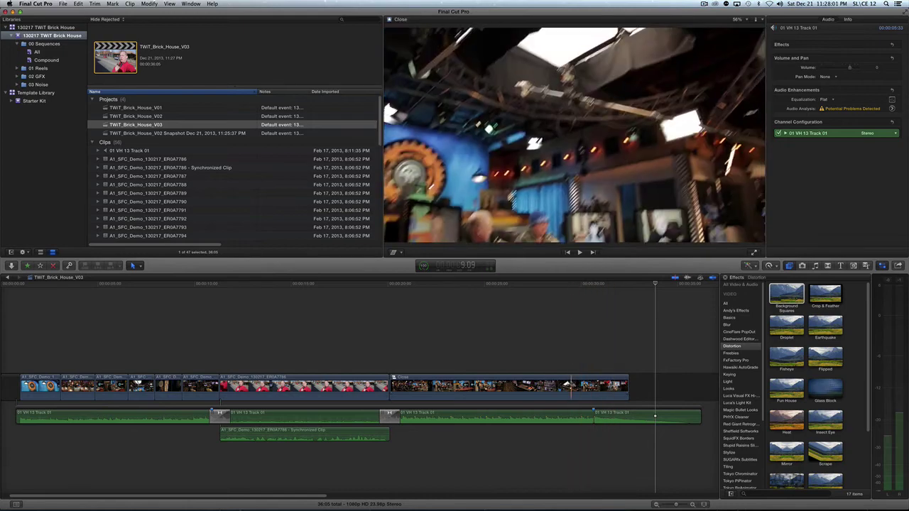
pyautogui.click(576, 385)
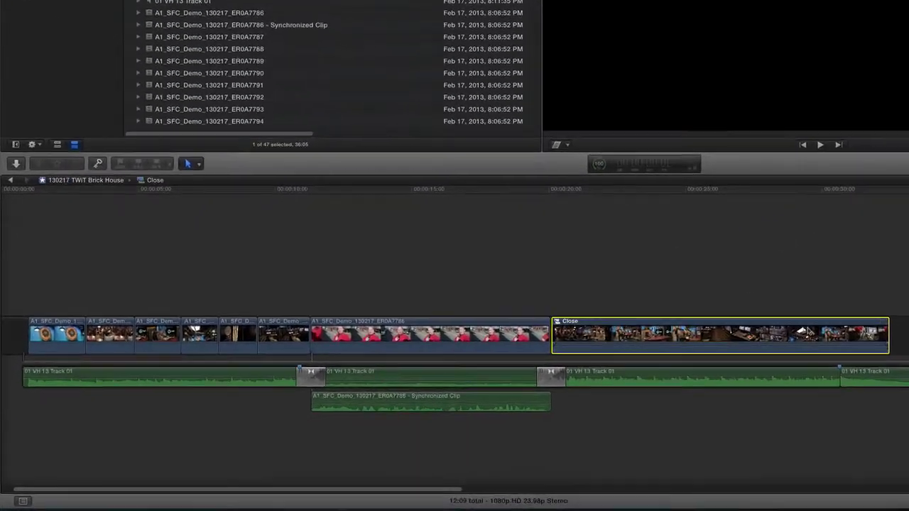
pyautogui.doubleClick(577, 335)
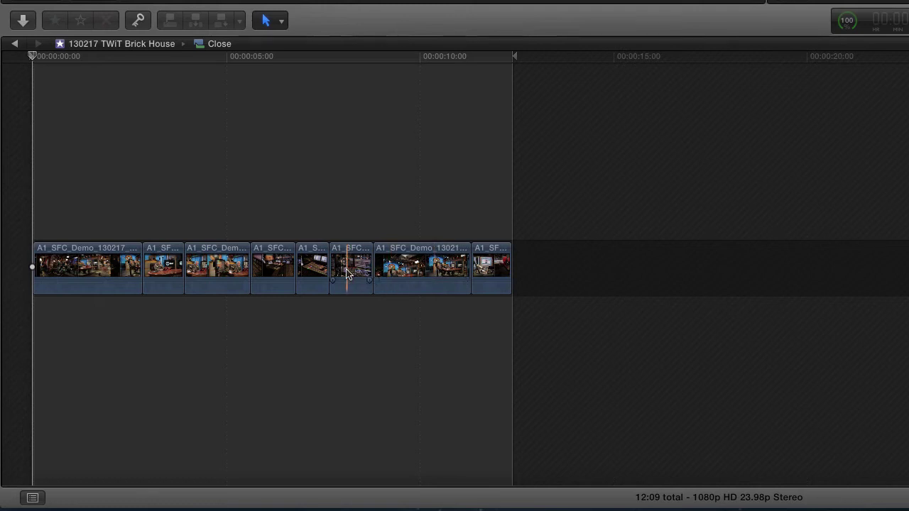
pyautogui.moveTo(361, 274); pyautogui.dragTo(495, 271)
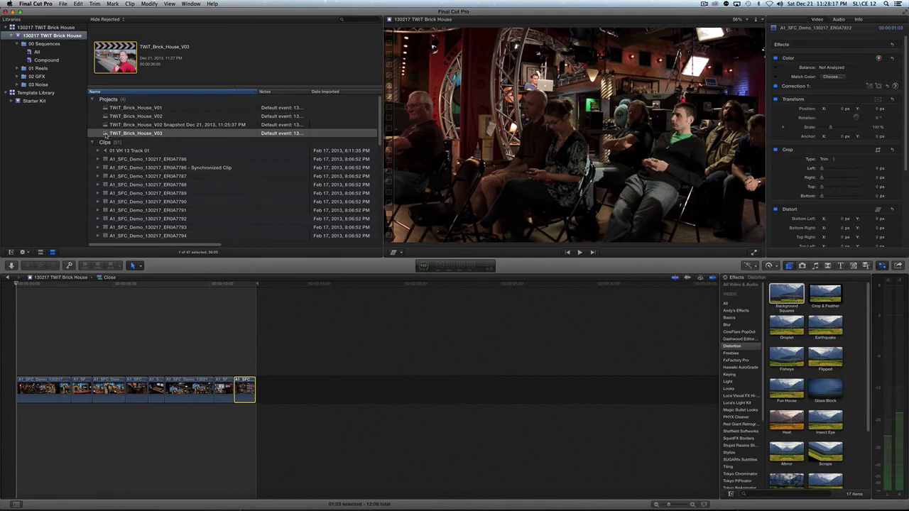
pyautogui.doubleClick(107, 134)
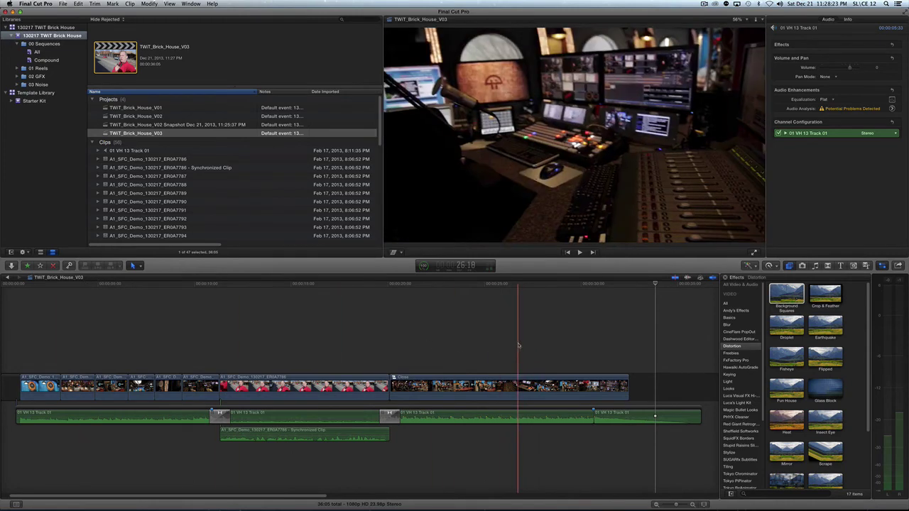
# Step: Play through V03's ending, then select V02 and play through its ending
pyautogui.press('space')
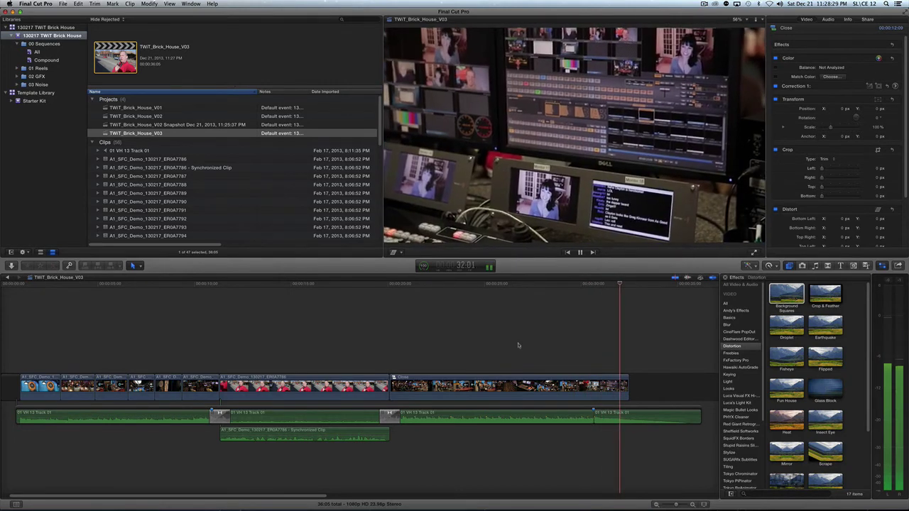
pyautogui.press('space')
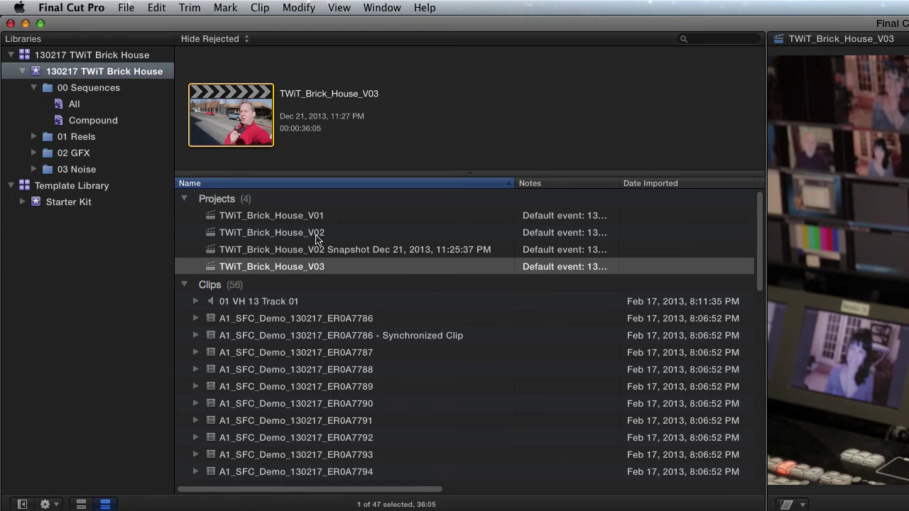
pyautogui.click(213, 239)
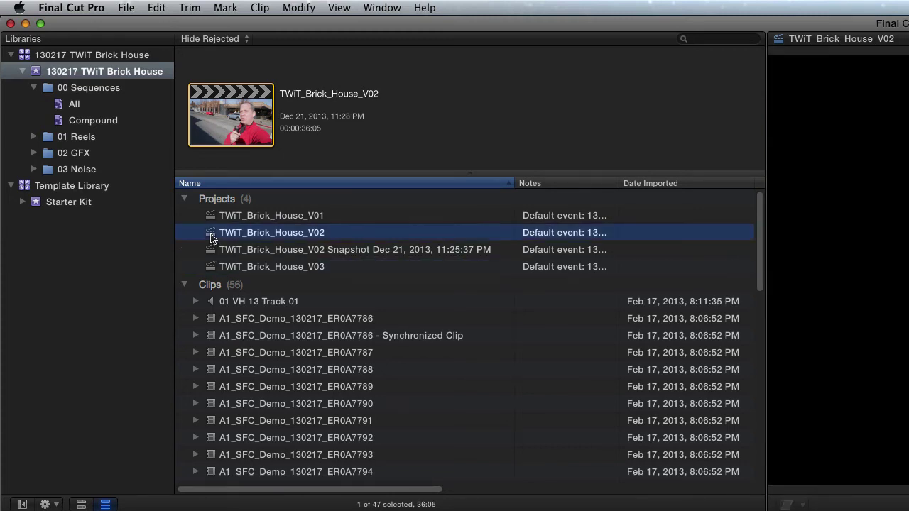
pyautogui.press('space')
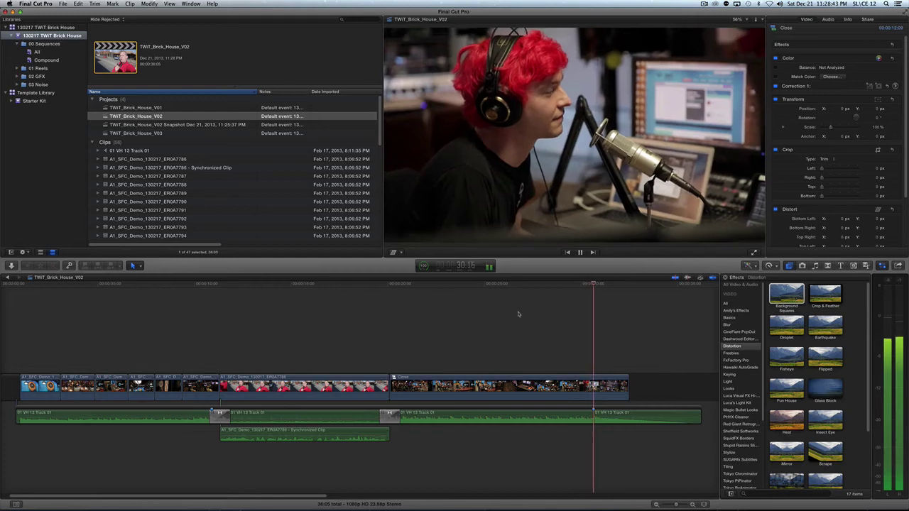
pyautogui.press('space')
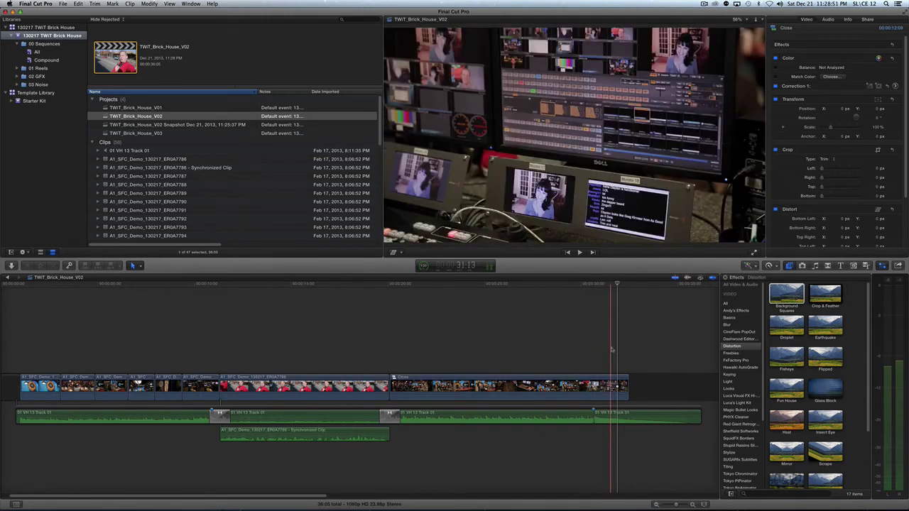
# Step: Select TWiT_Brick_House_V03 in the browser to view its 1920x1080, 23.98p project details
pyautogui.click(150, 134)
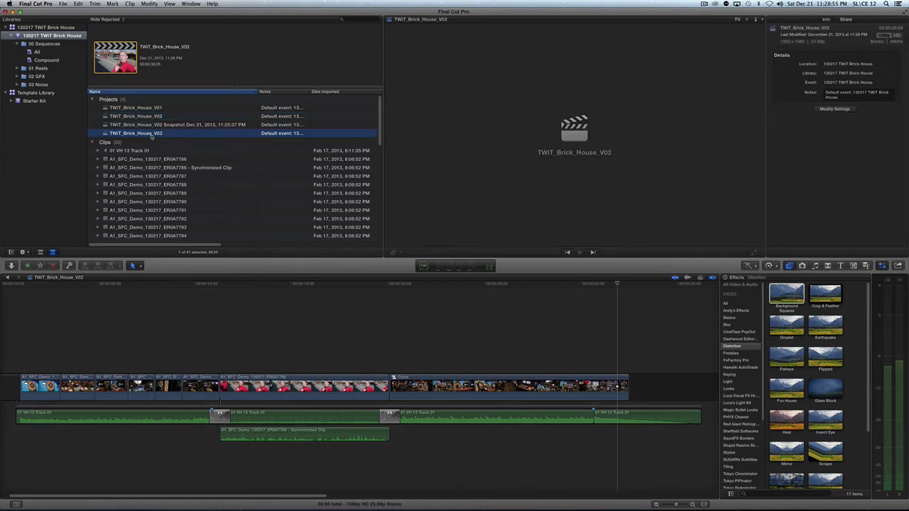